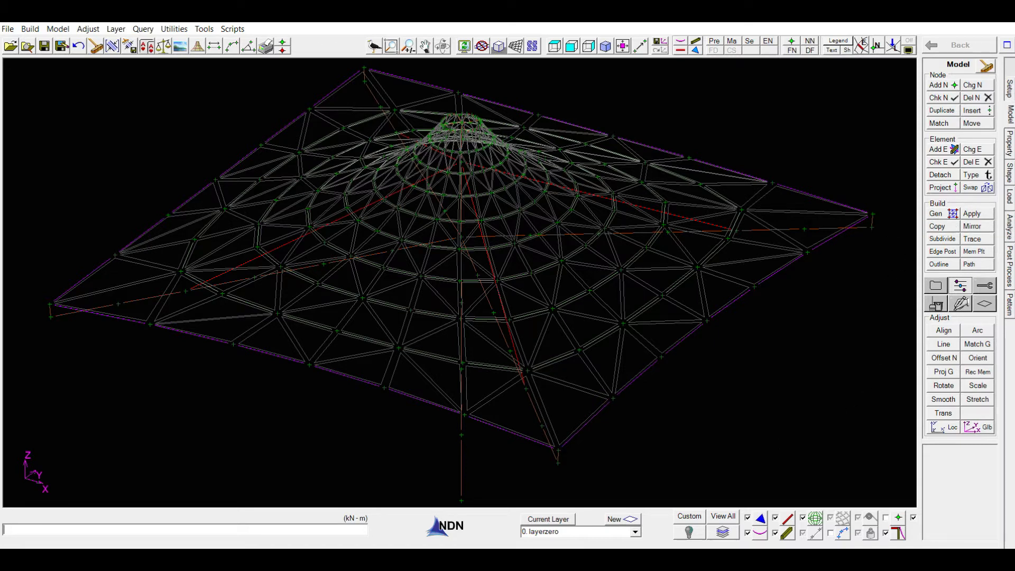
- Turn off the Radial Cables option in the cone settings of the membrane mesh generator and close them
left_click(937, 214)
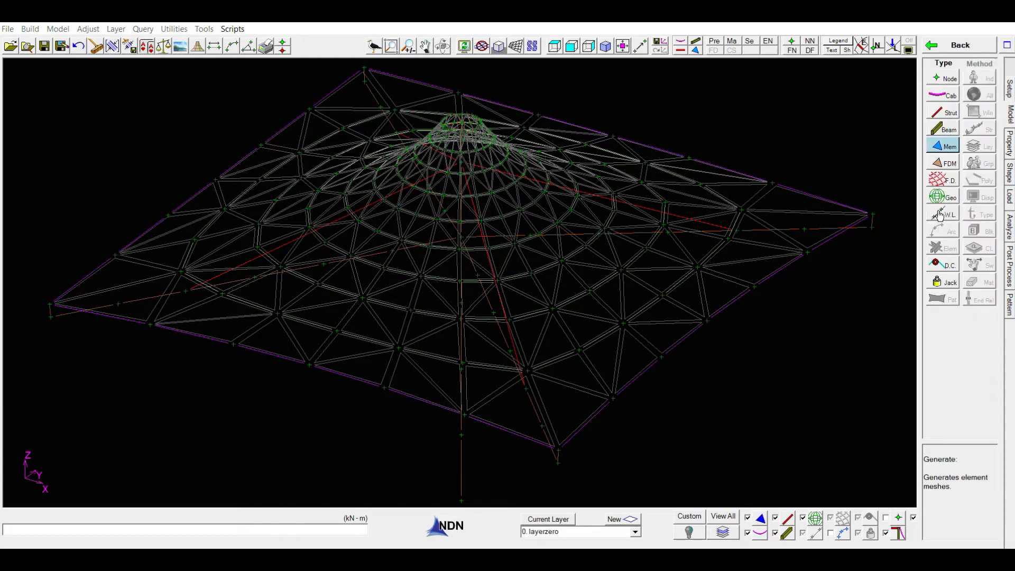
left_click(944, 145)
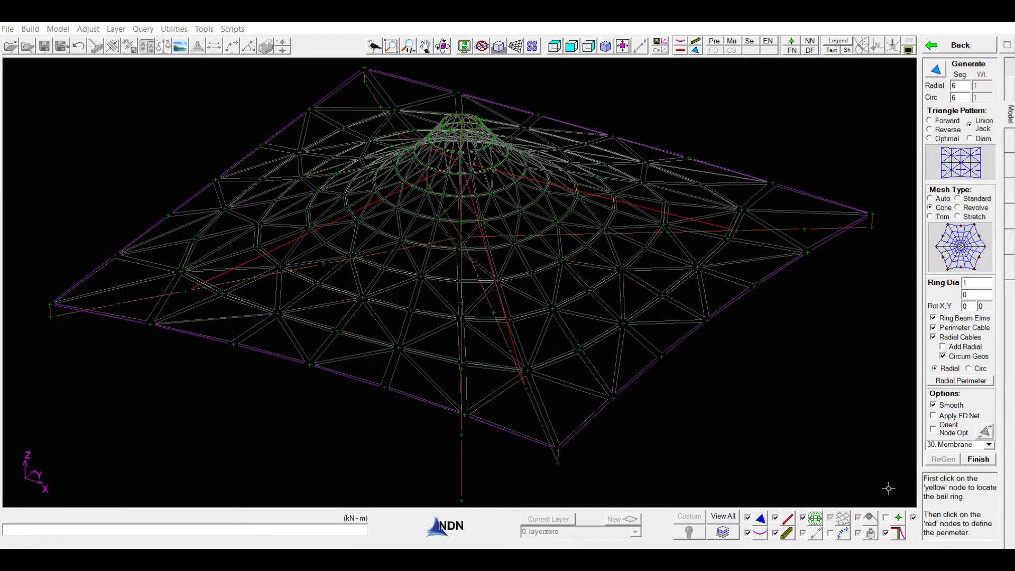
left_click(933, 337)
left_click(978, 459)
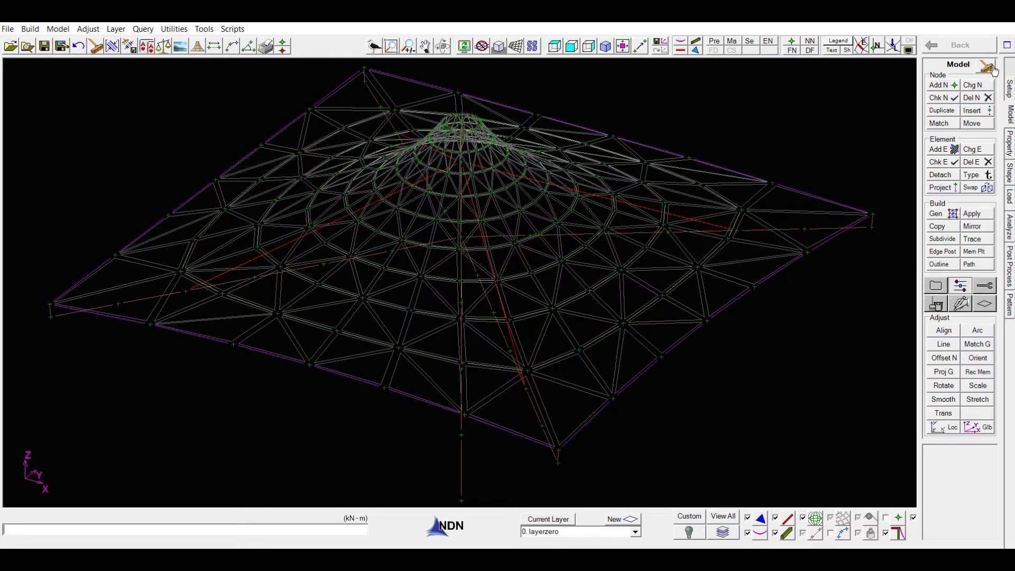
- Assign the default element properties and default prestress to the whole model
left_click(1008, 92)
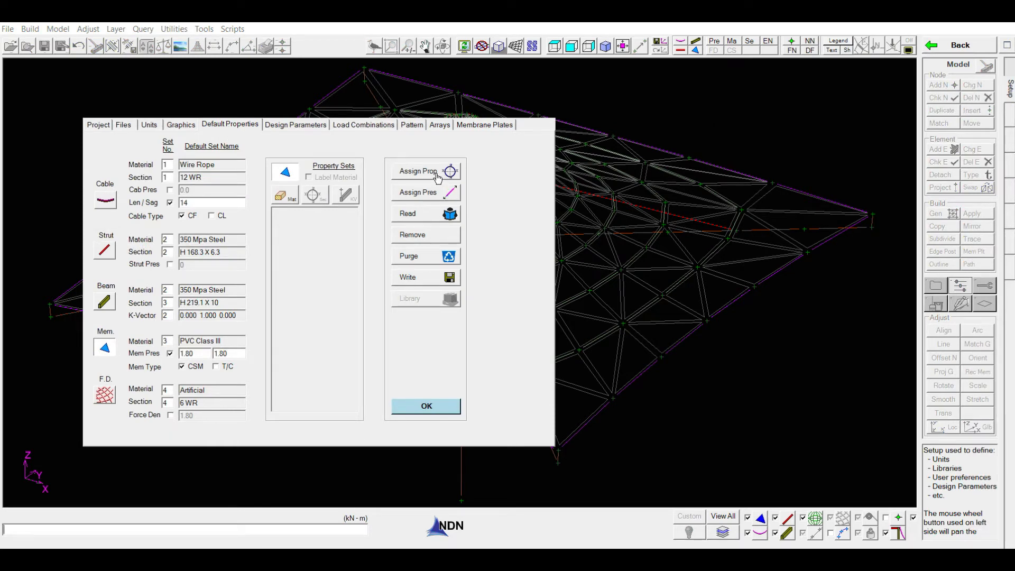
left_click(418, 171)
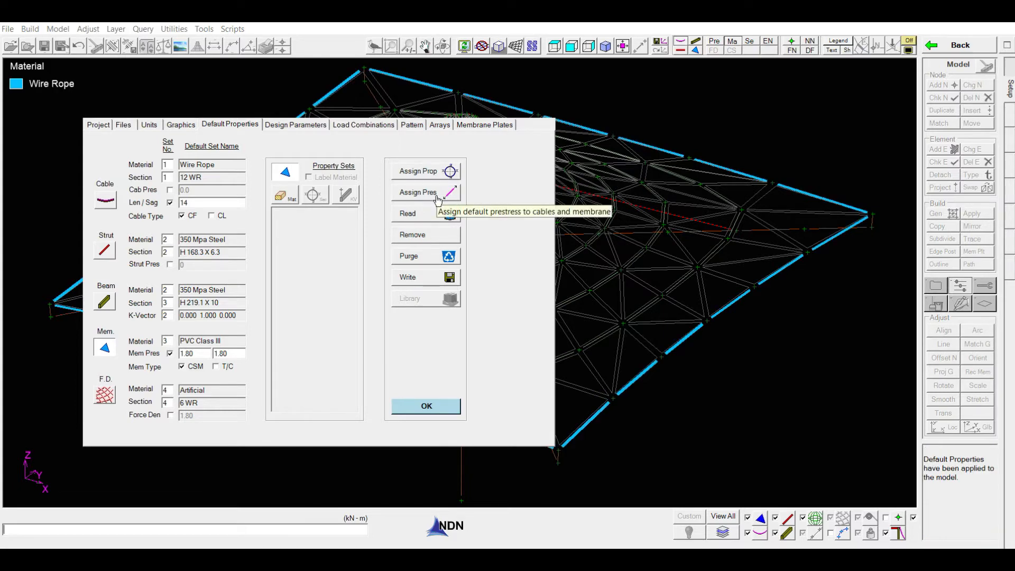
left_click(436, 197)
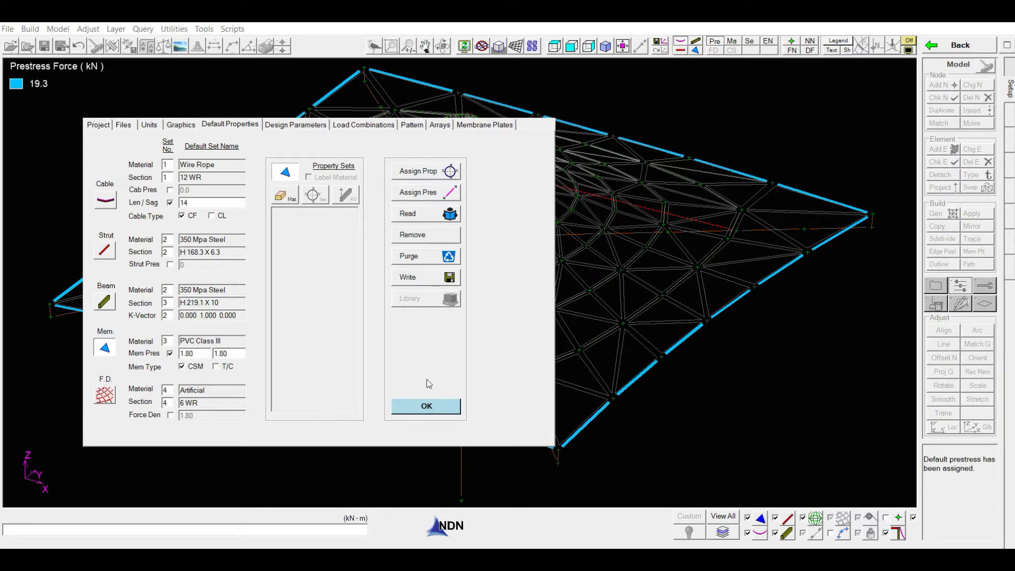
left_click(425, 407)
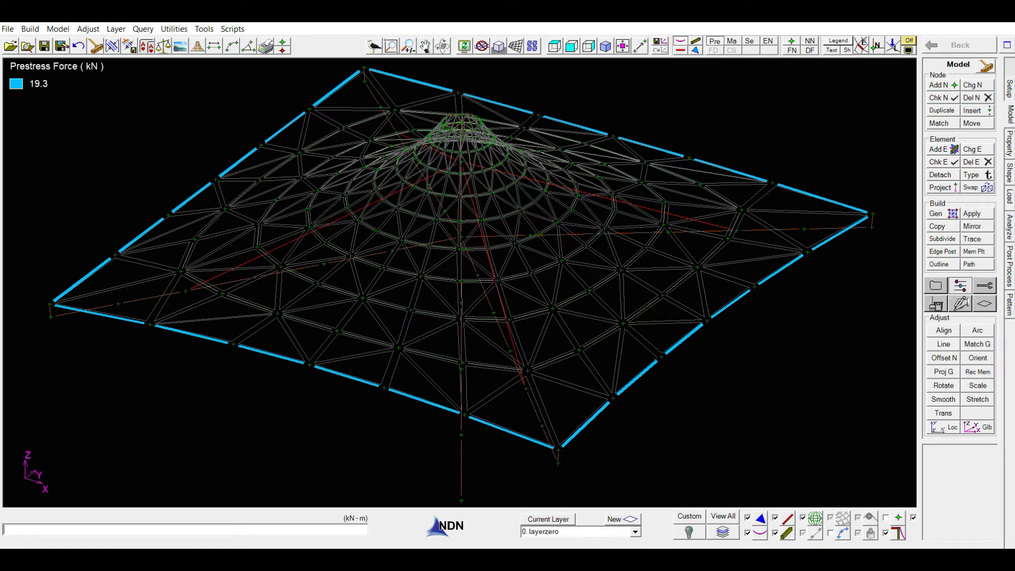
- Try form-finding the cone in Cable and Mem mode with 50 iterations, and undo the shaping run
left_click(1009, 177)
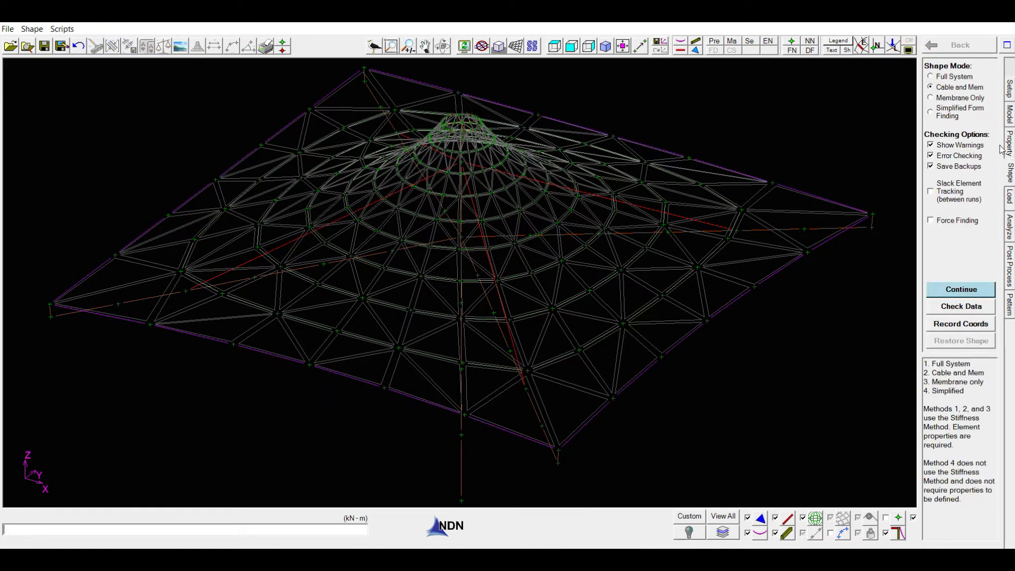
left_click(961, 289)
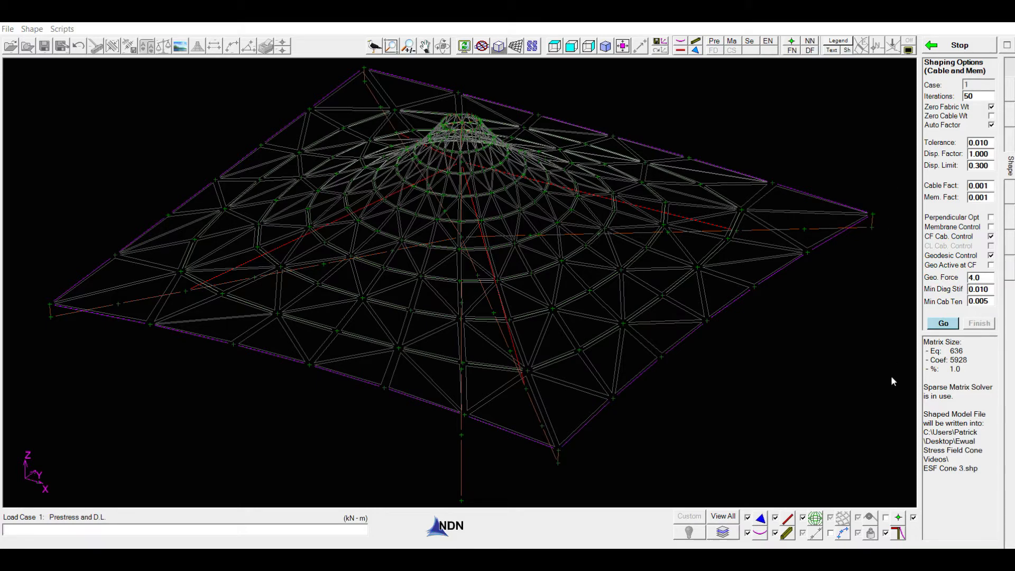
left_click(944, 324)
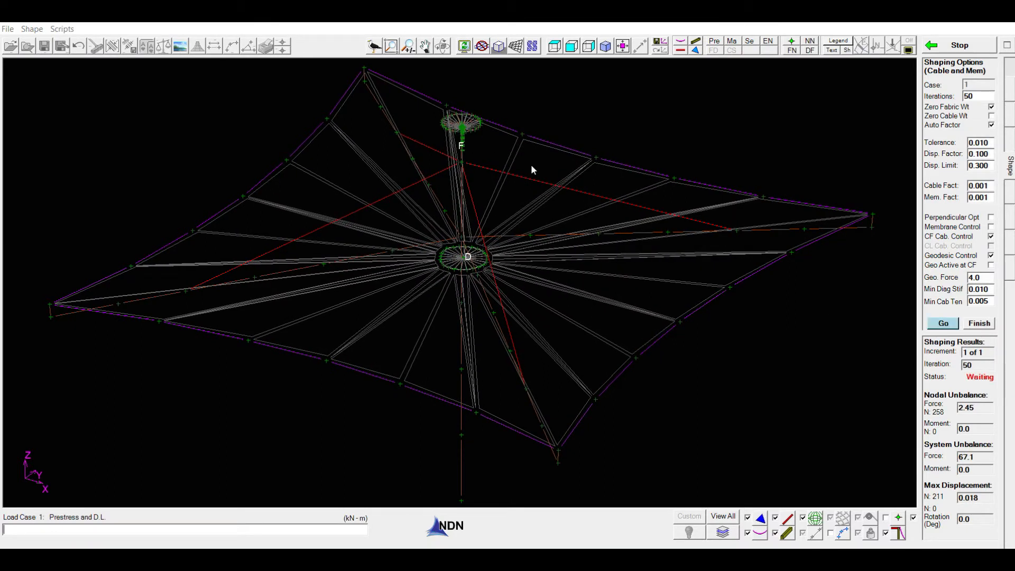
left_click(981, 323)
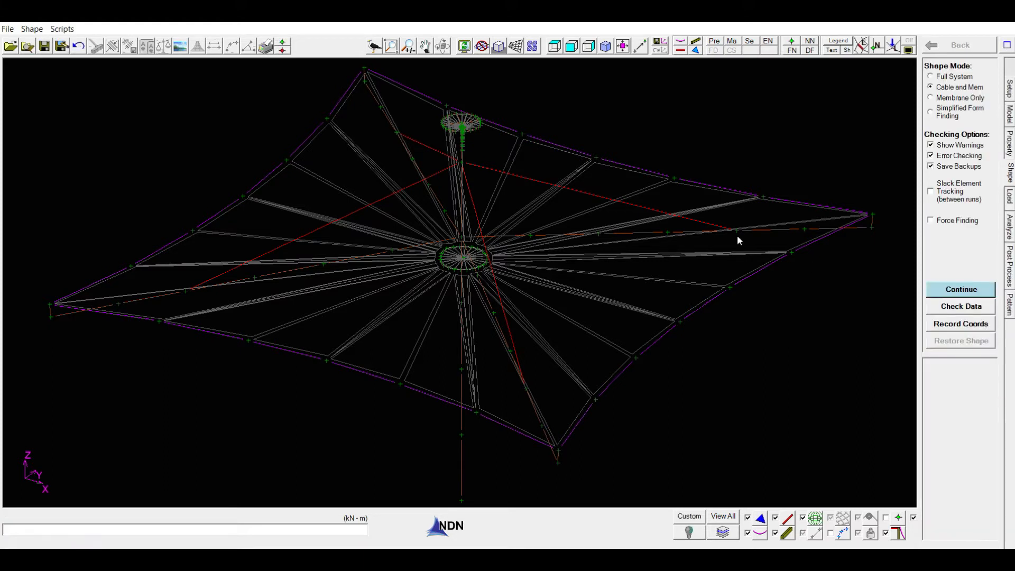
left_click(78, 46)
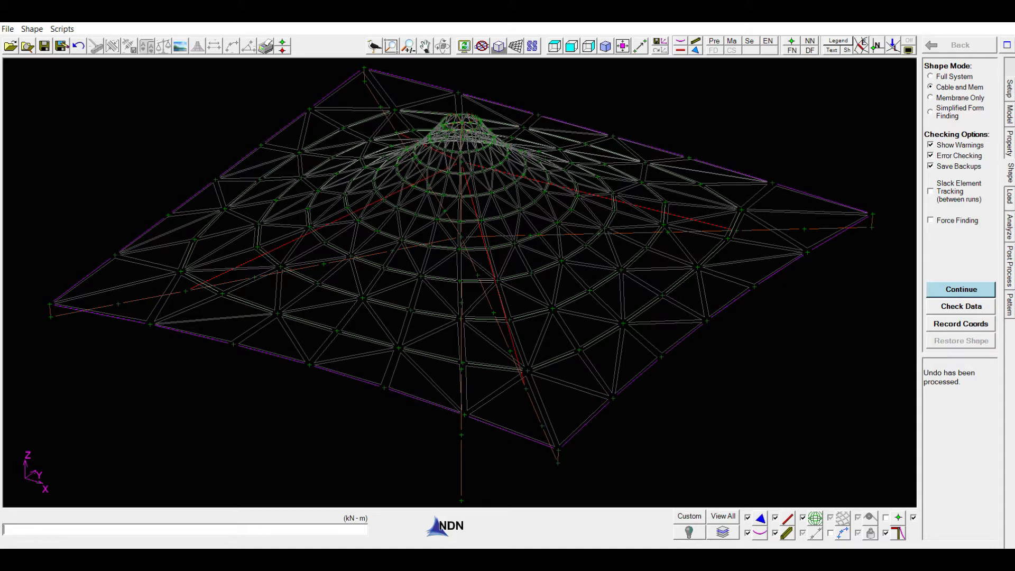
- Trace a constant-force wire rope cable along the mesh from the canopy's lower-right corner (seen from above) to the bail ring
left_click(1010, 114)
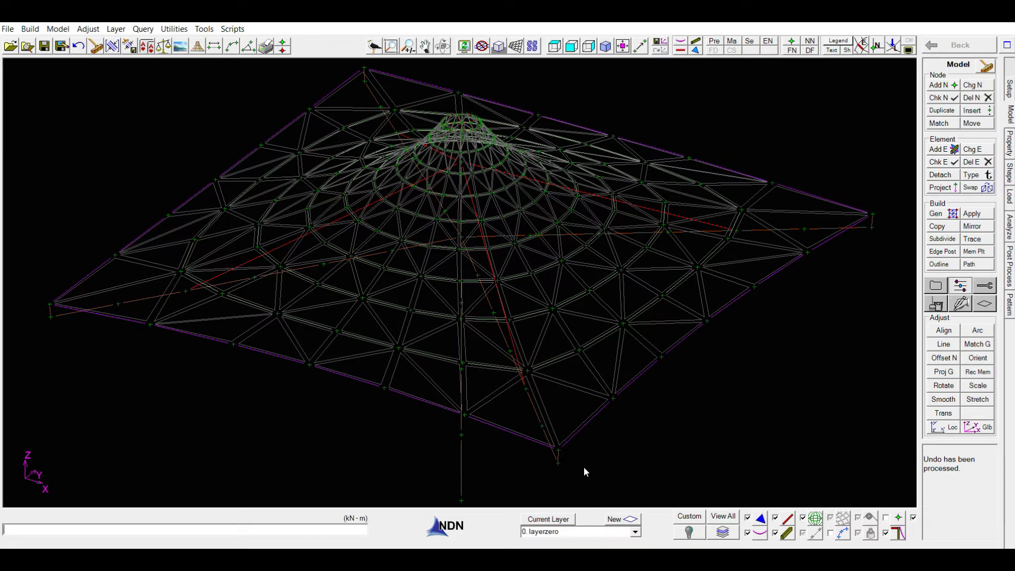
middle_click_drag(474, 304, 508, 306)
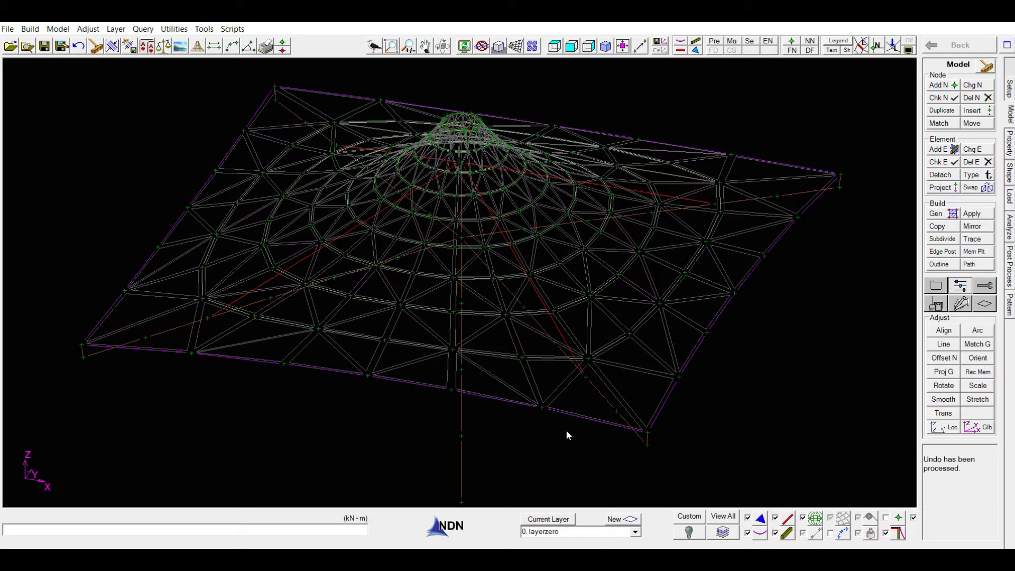
middle_click_drag(740, 410, 696, 414)
middle_click_drag(505, 343, 442, 328)
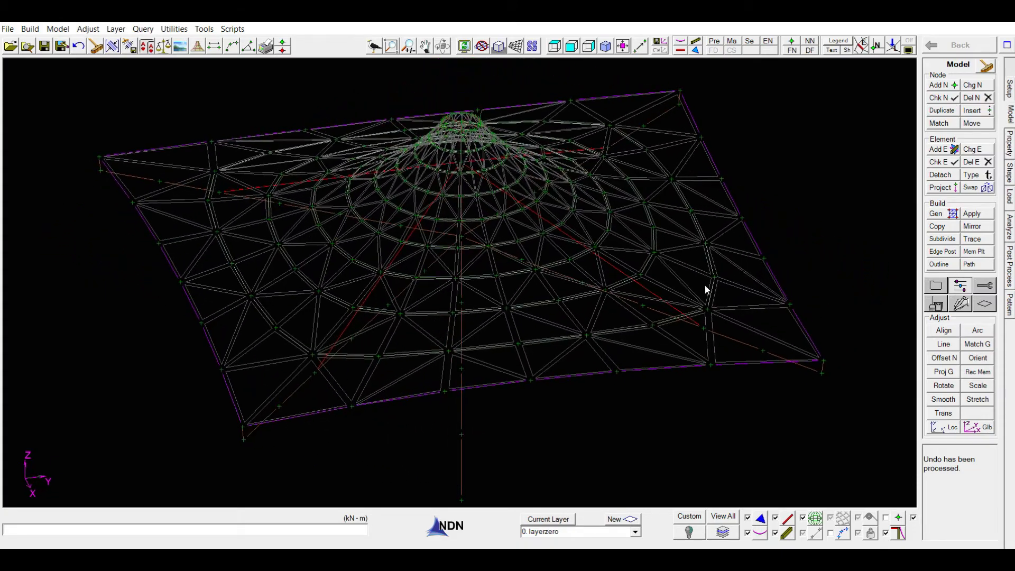
middle_click_drag(751, 211, 681, 304)
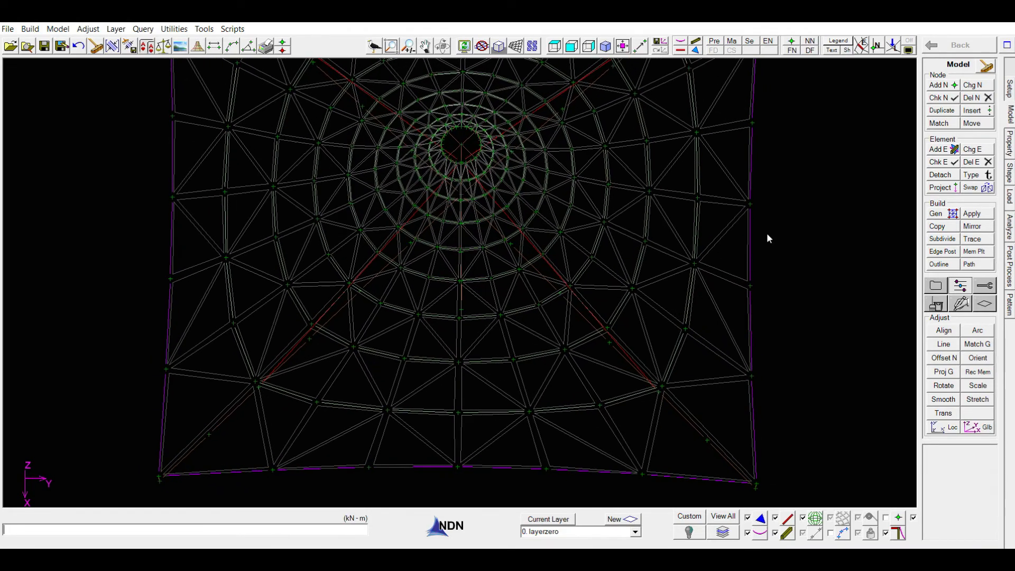
middle_click(767, 234)
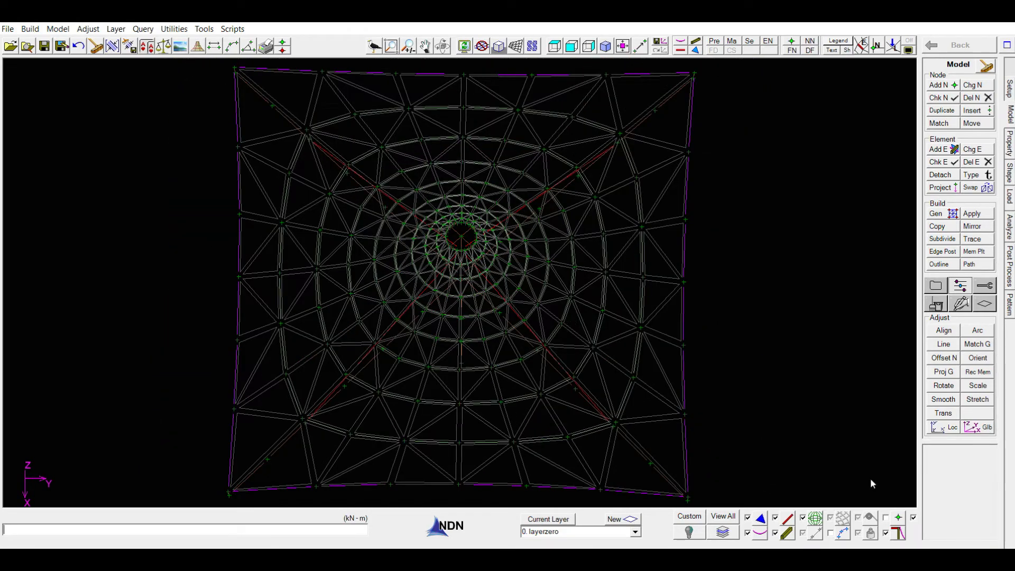
left_click(973, 239)
left_click(943, 96)
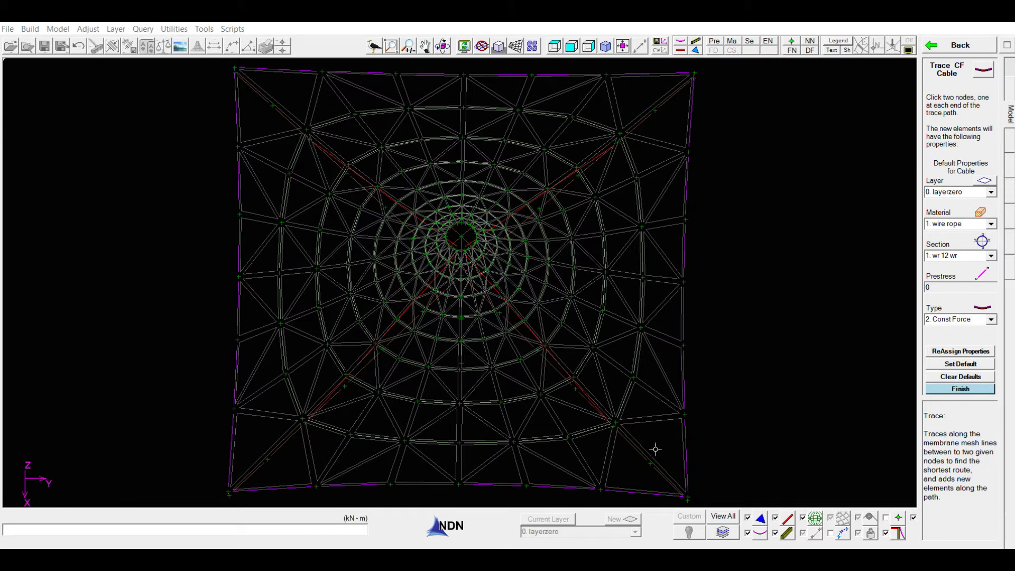
left_click(687, 496)
scroll(479, 243, "up", 5)
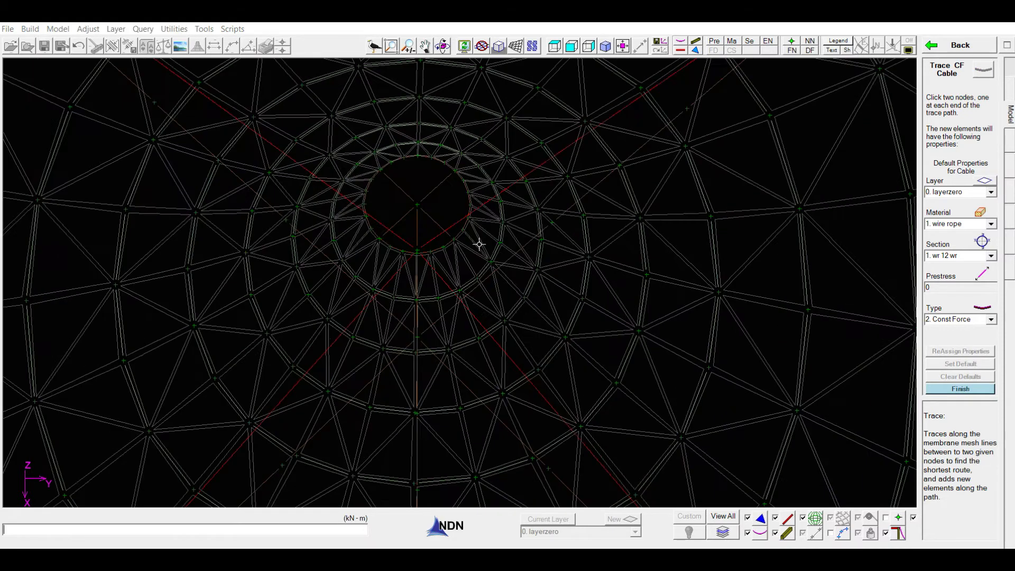
left_click(433, 231)
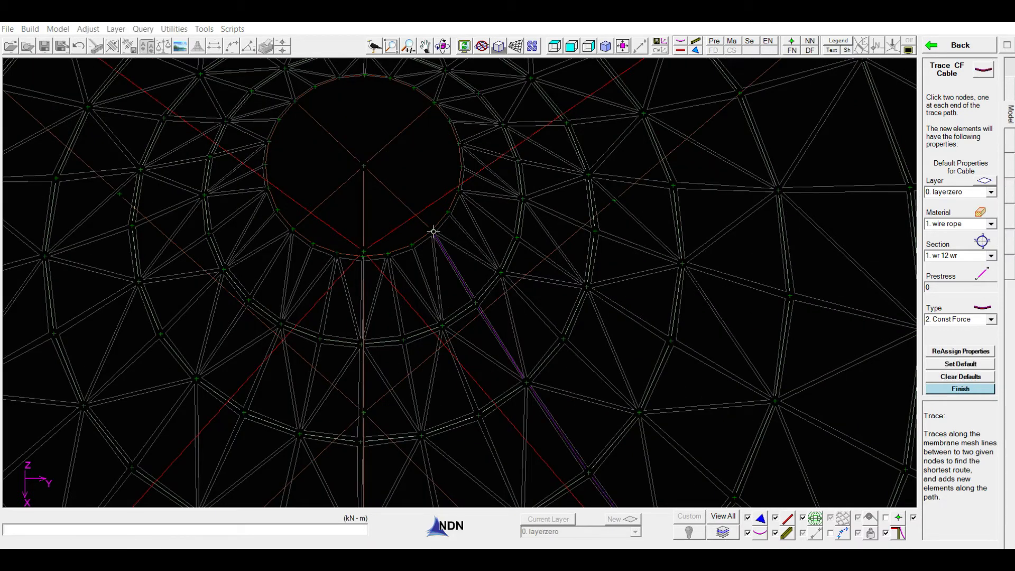
- Trace constant-force wire rope cables between the bail ring and the canopy's upper-right and upper-left corners
scroll(435, 231, "down", 3)
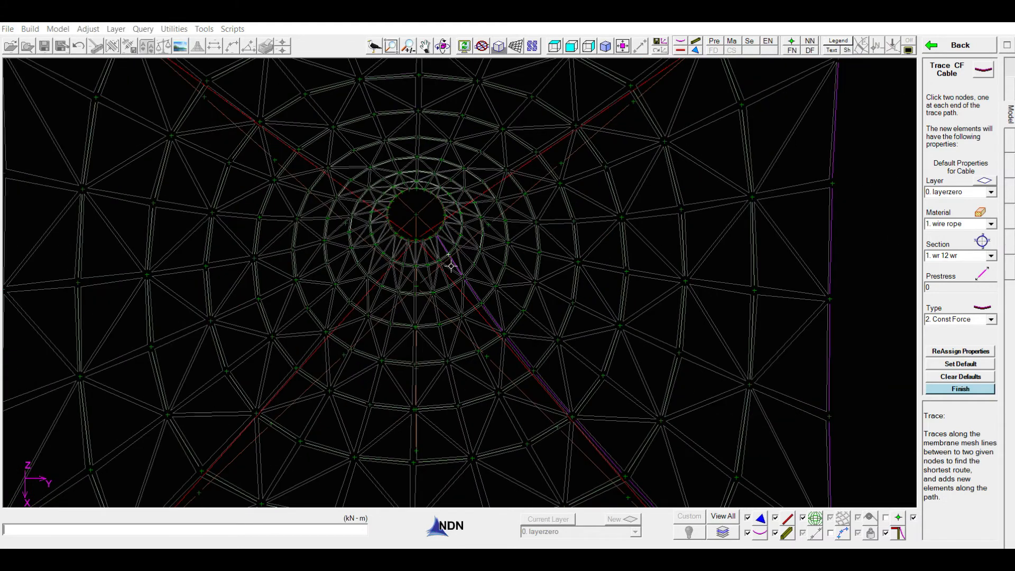
scroll(510, 369, "down", 4)
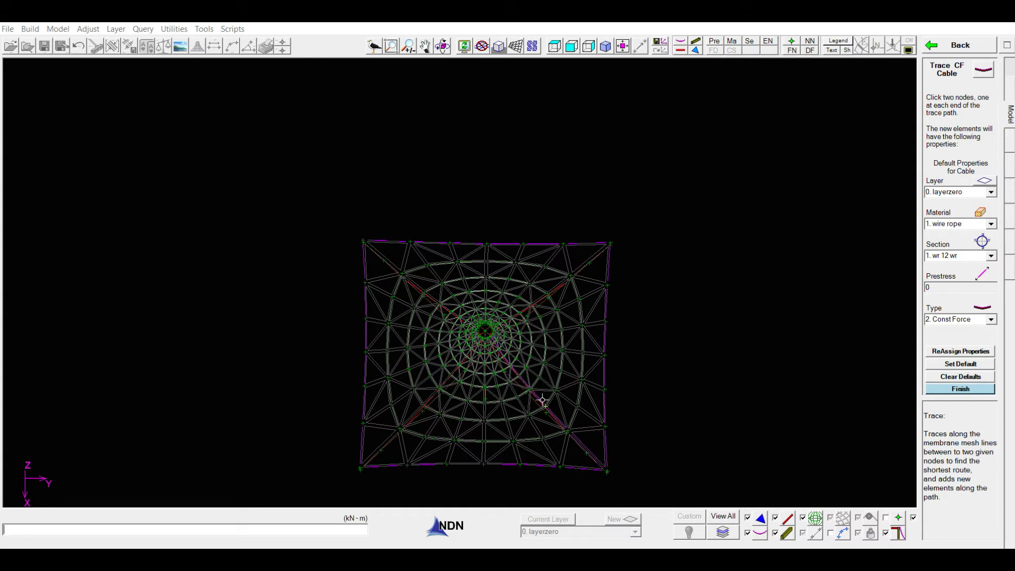
scroll(509, 357, "up", 2)
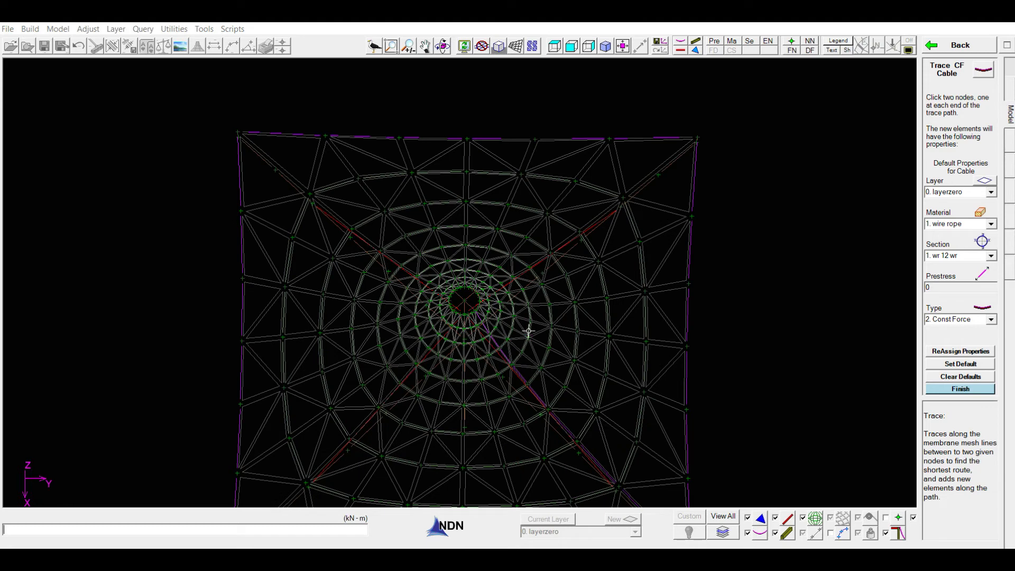
scroll(585, 241, "up", 2)
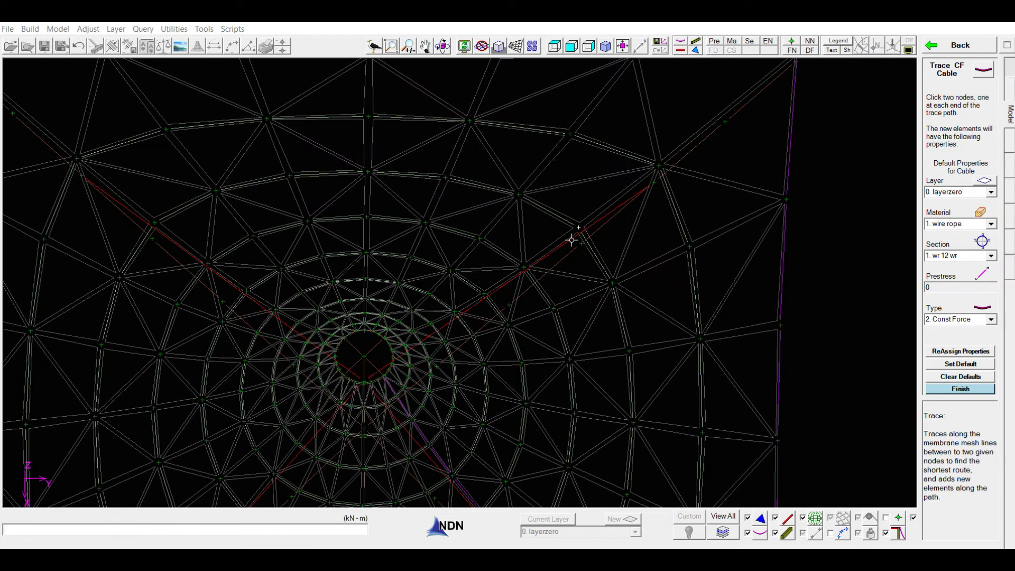
scroll(387, 335, "down", 4)
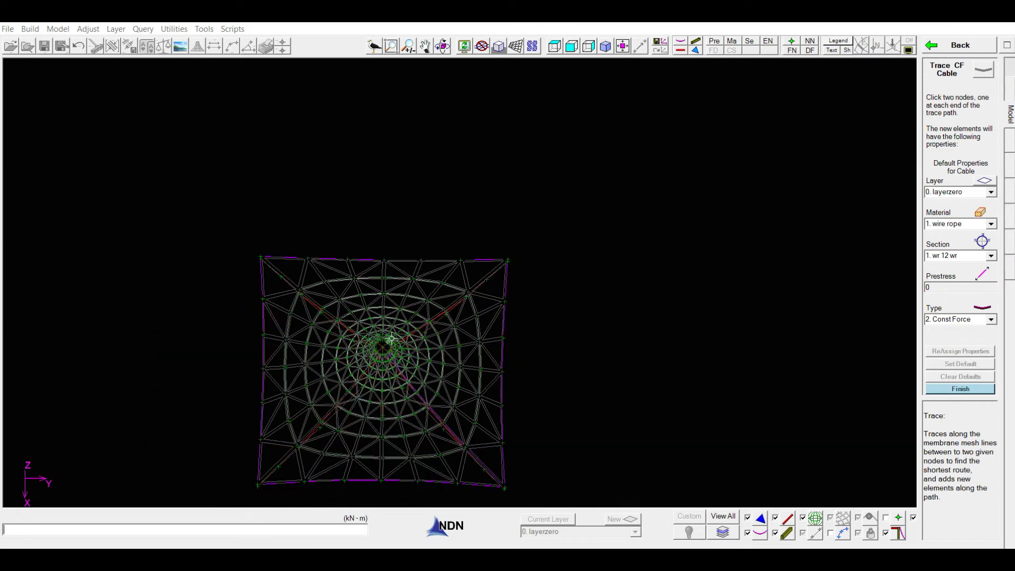
scroll(334, 328, "up", 3)
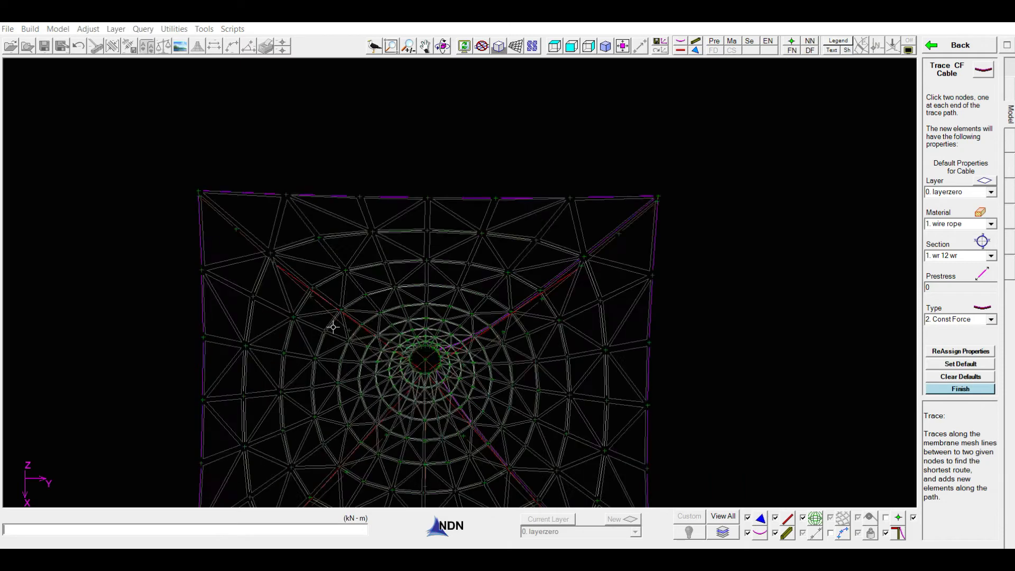
left_click(484, 364)
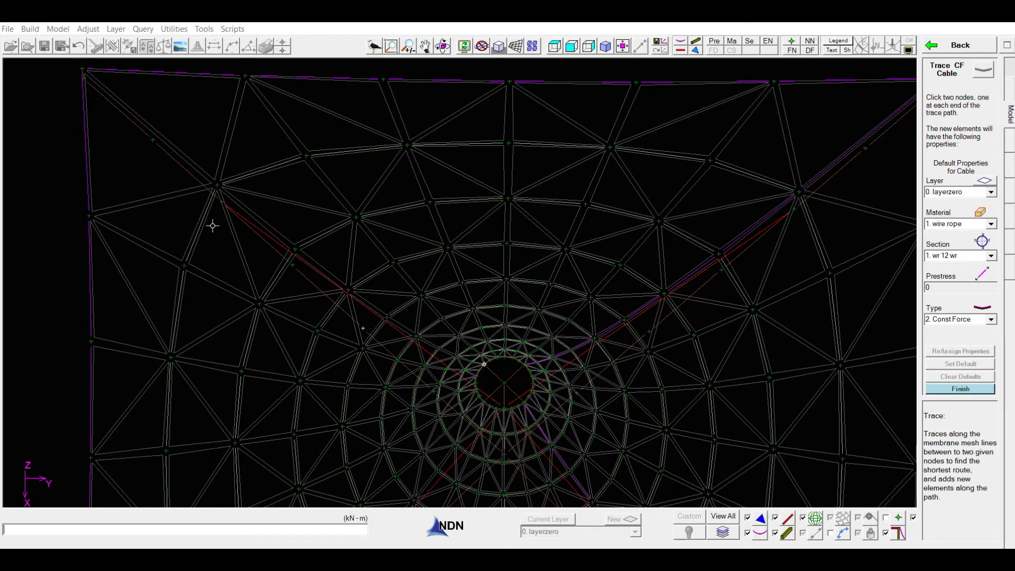
left_click(90, 69)
- Trace the fourth constant-force cable from the bail ring to the lower-left corner, finish tracing and restore the isometric view
scroll(335, 220, "down", 2)
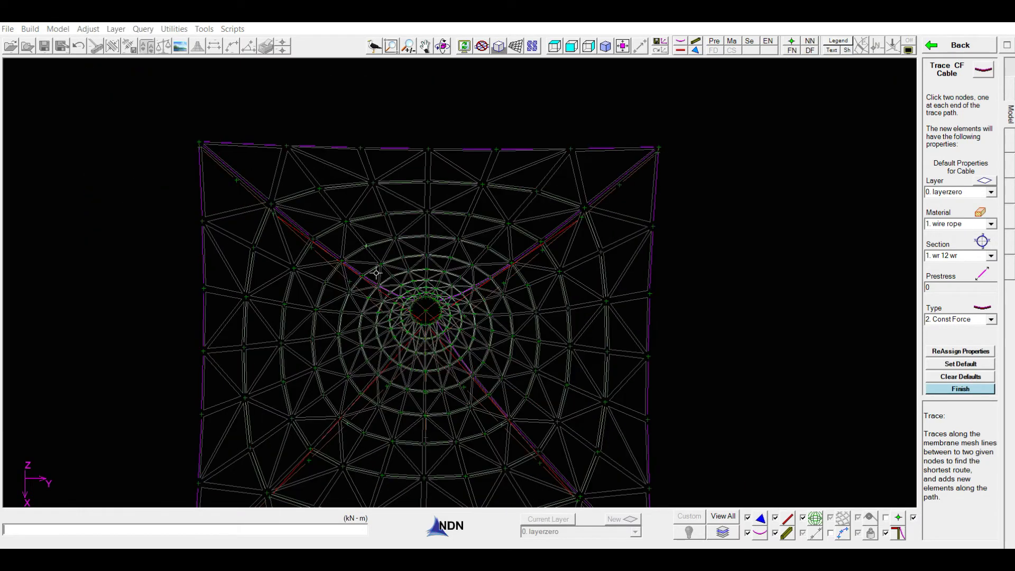
scroll(383, 348, "up", 1)
scroll(391, 333, "up", 1)
scroll(446, 224, "up", 1)
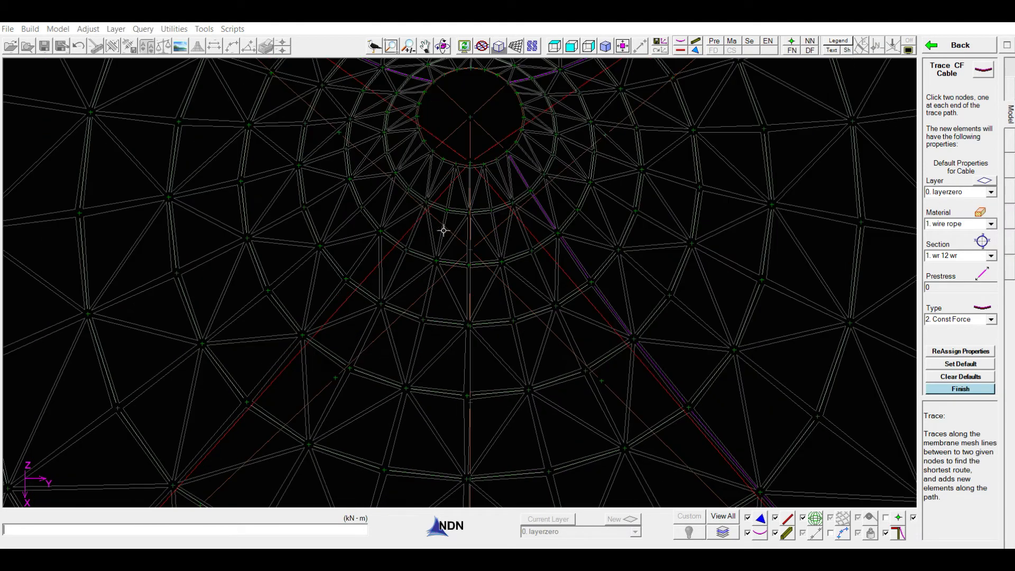
left_click(438, 154)
scroll(434, 153, "down", 3)
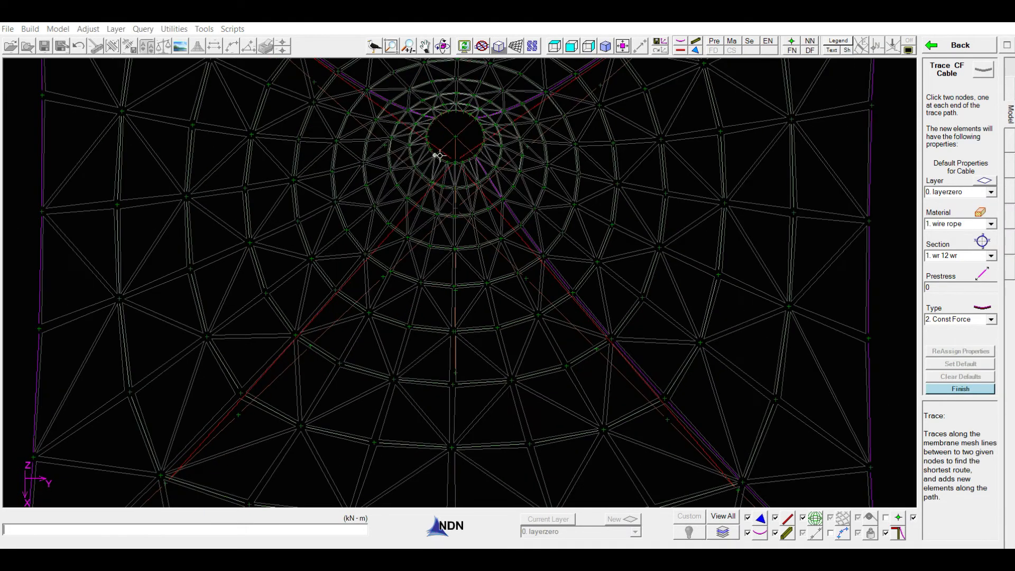
left_click(215, 402)
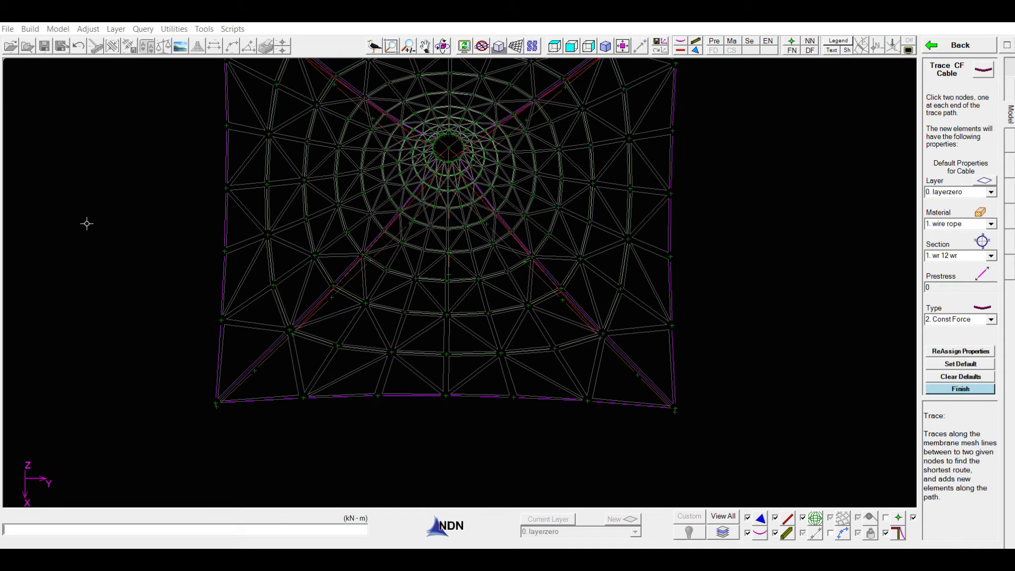
right_click(94, 222)
left_click(605, 47)
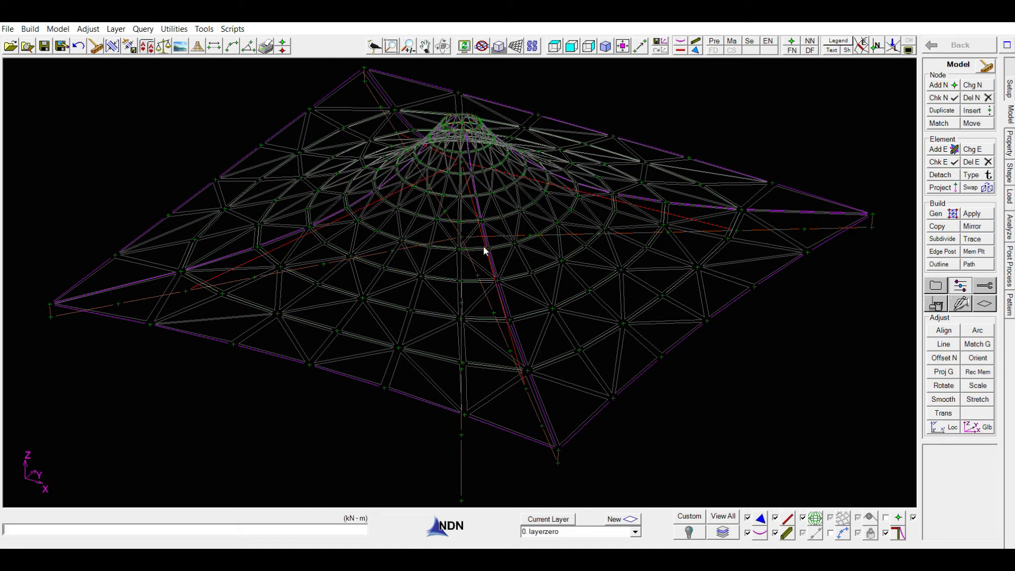
- Apply the default properties and prestress to the model again so they cover the four new radial cables
left_click(1010, 88)
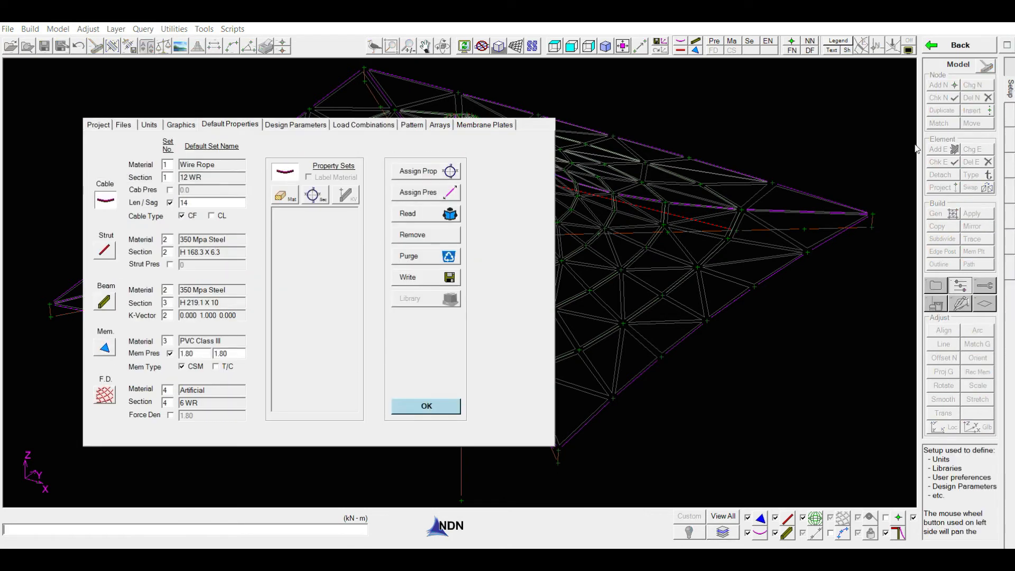
left_click(429, 174)
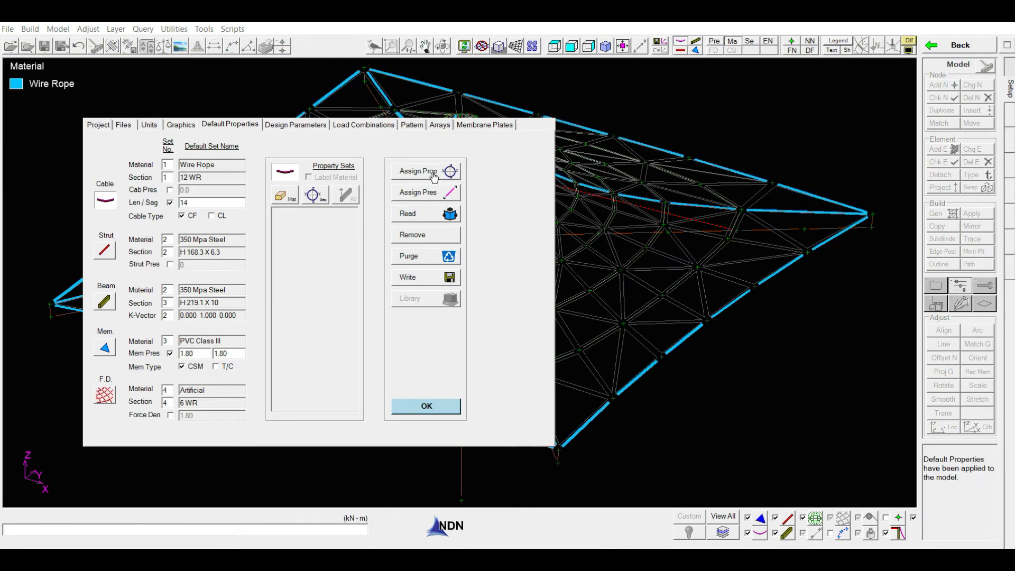
left_click(432, 194)
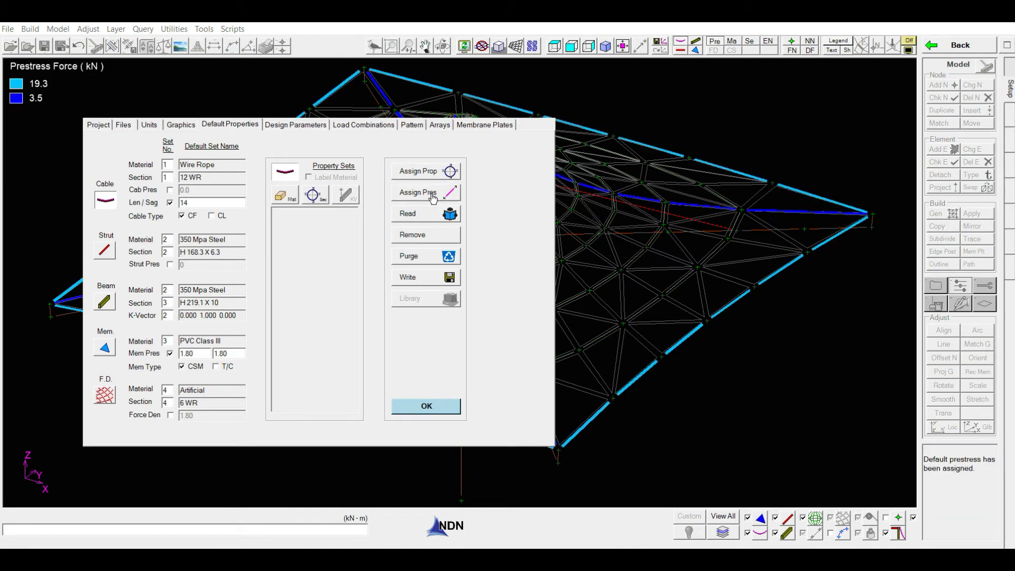
- Close the default property settings and turn off the prestress force display on the model
left_click(426, 406)
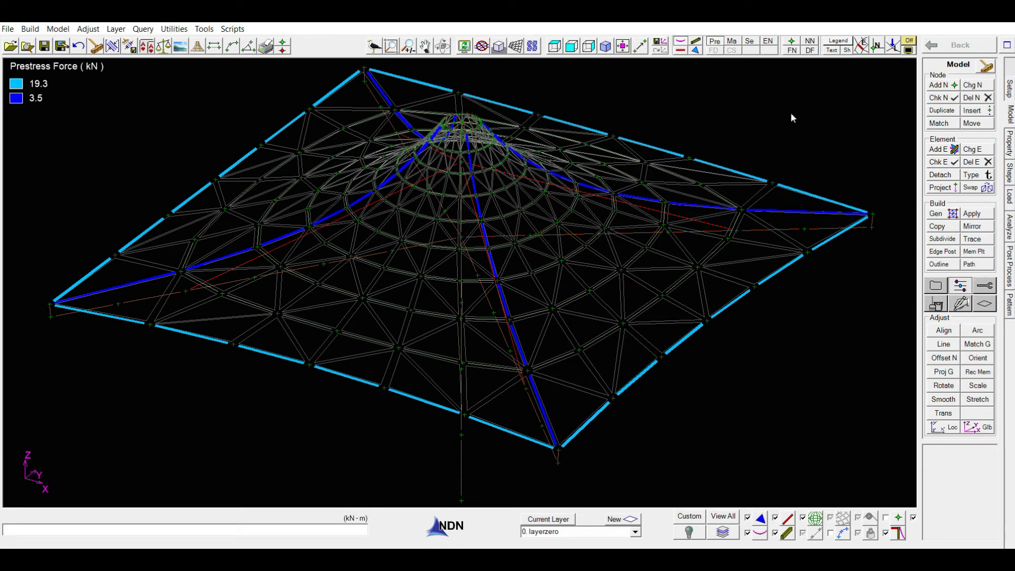
left_click(907, 41)
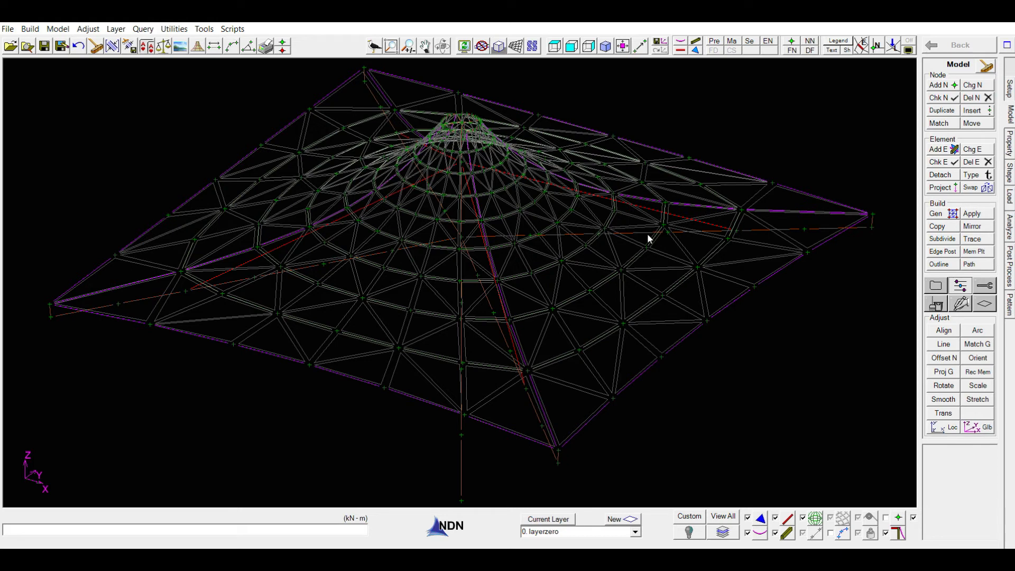
- Run Cable and Mem shaping with 50 iterations per run, repeat it until convergence, and finish to save the shaped model
left_click(1009, 178)
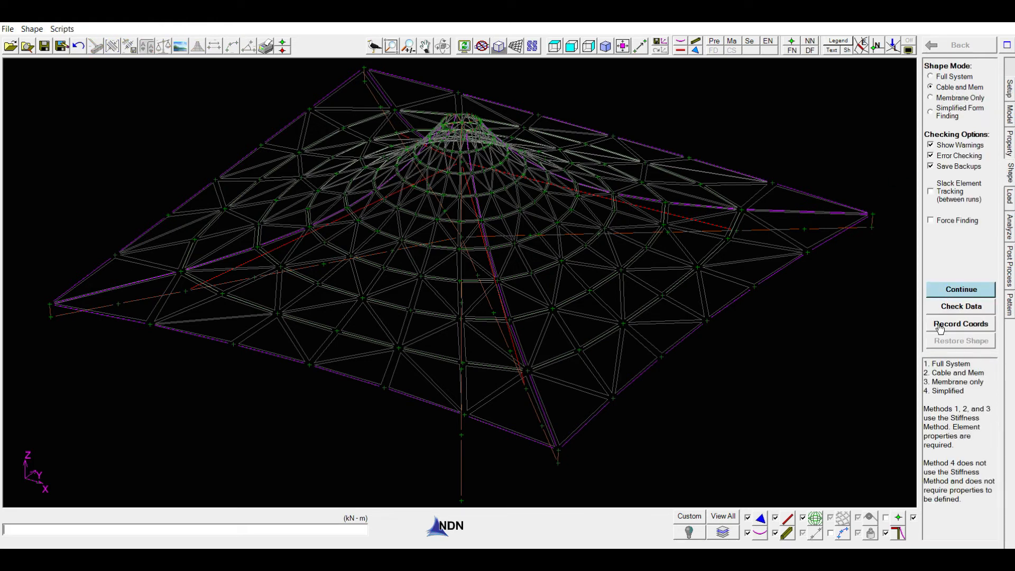
left_click(945, 294)
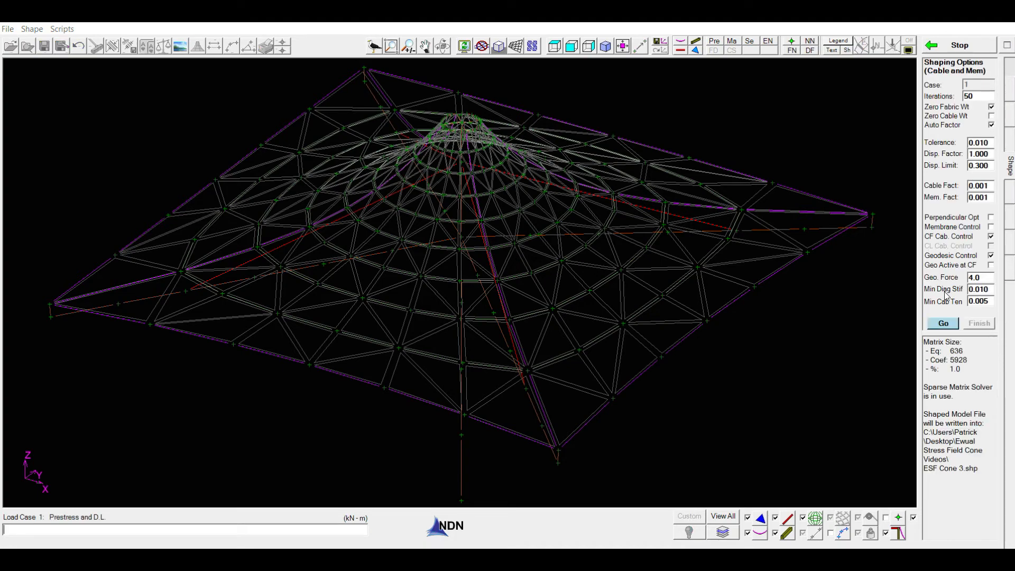
left_click(940, 324)
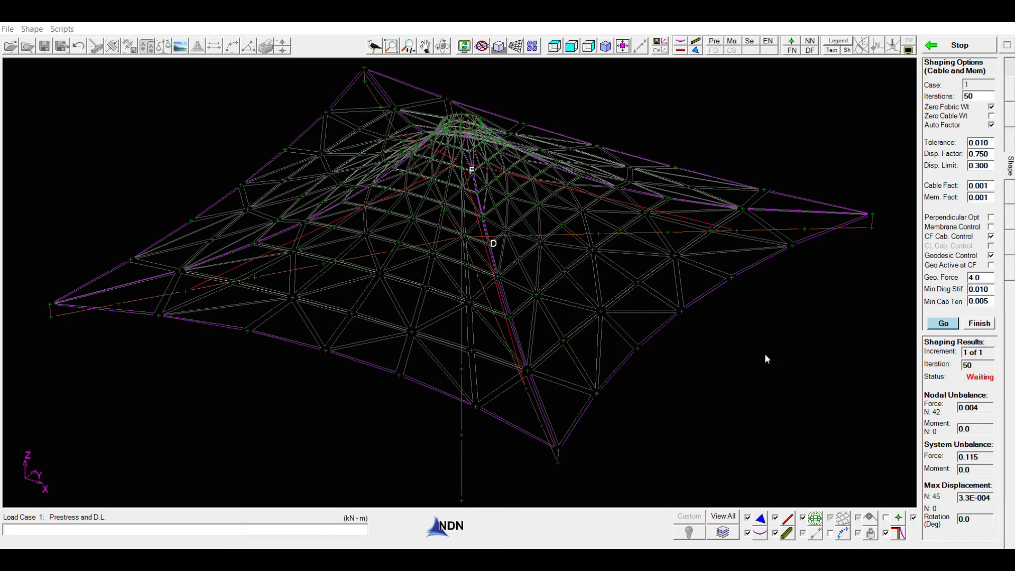
left_click(944, 324)
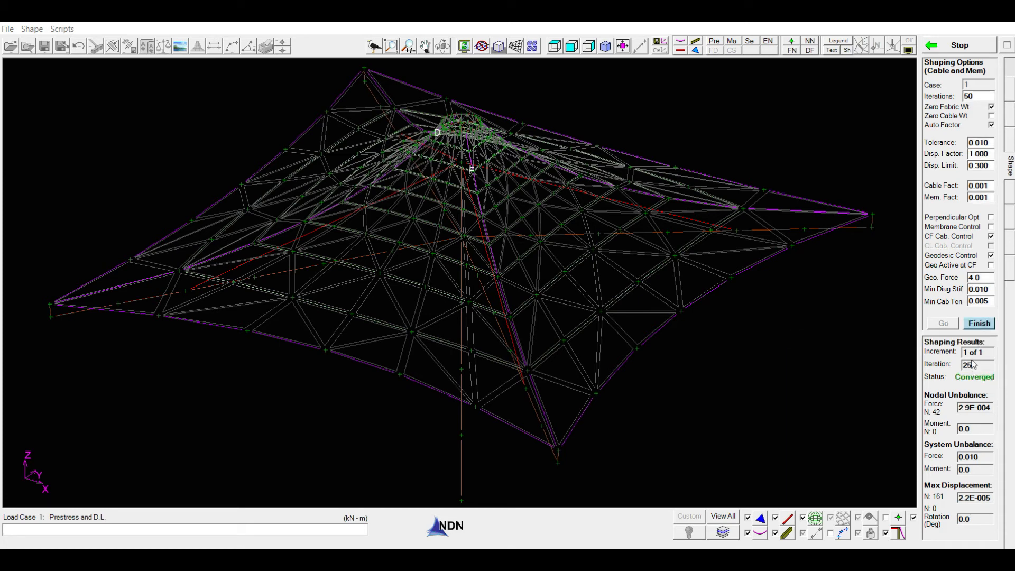
left_click(978, 324)
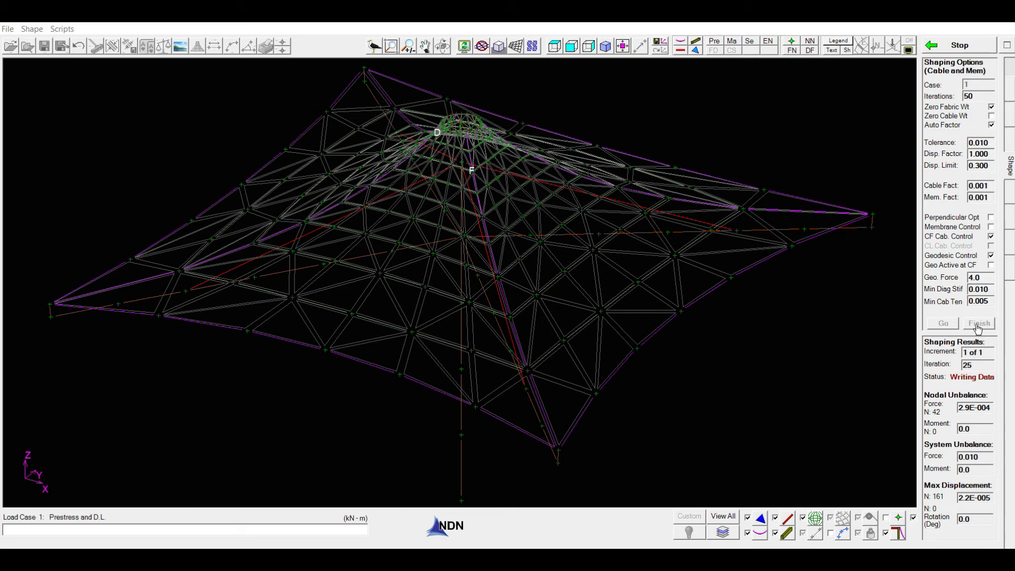
middle_click_drag(678, 446, 542, 463)
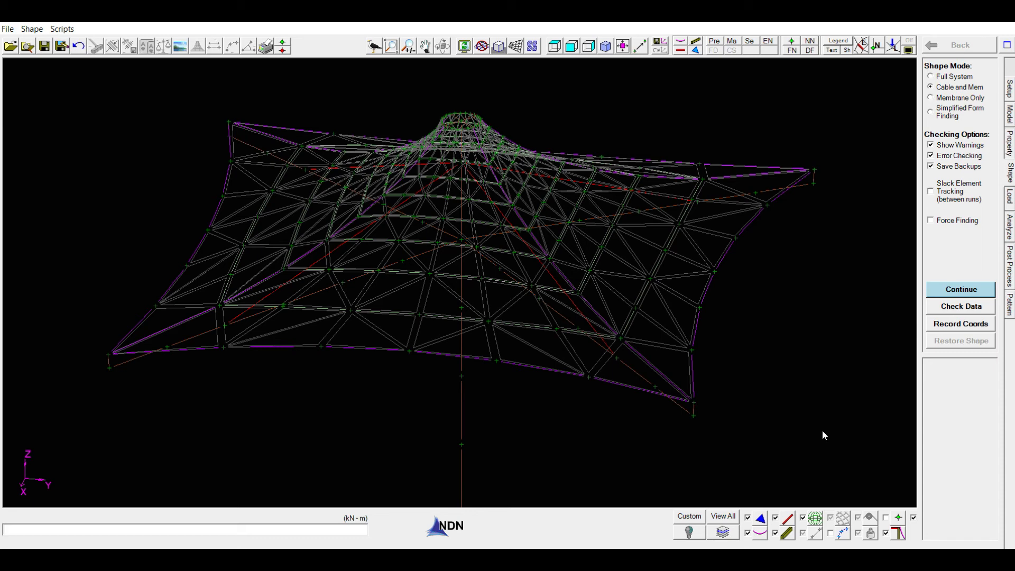
middle_click_drag(808, 427, 800, 438)
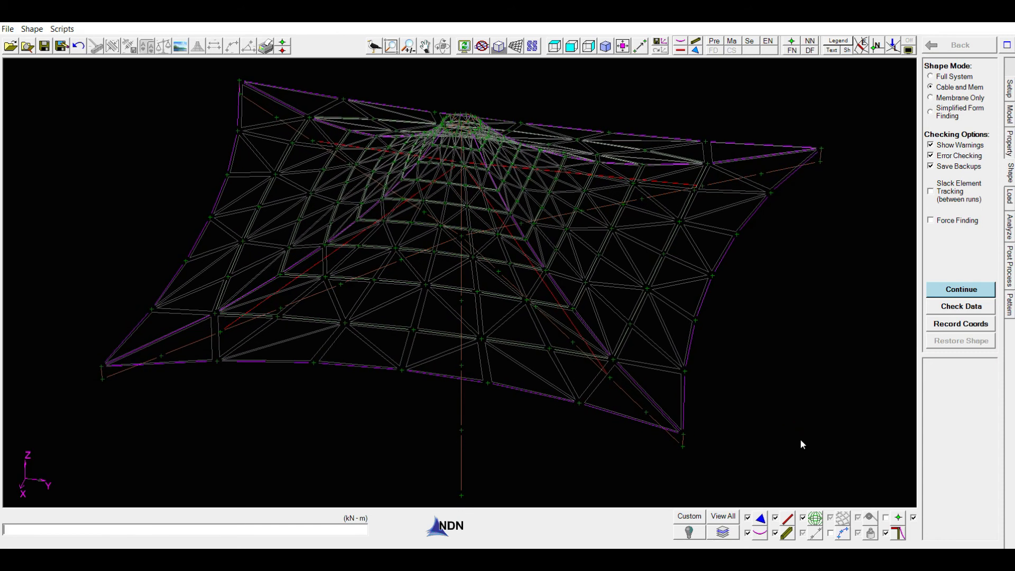